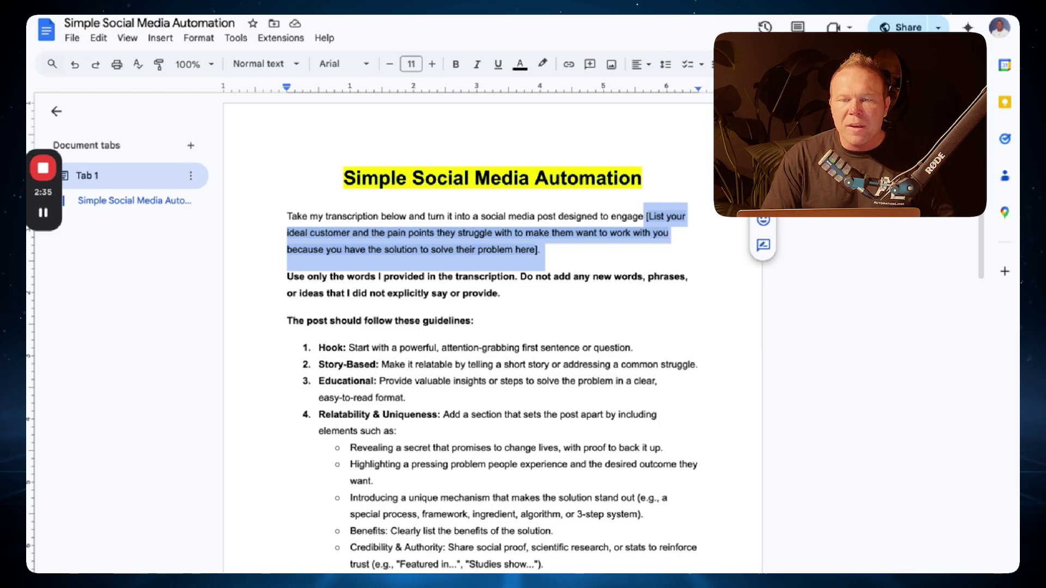
- In ChatGPT, add the "Mastering YouTube Playlists" video transcript below "Your Transcription:" in the social media prompt and submit it
key(ctrl+Tab)
scroll(534, 359, up, 10)
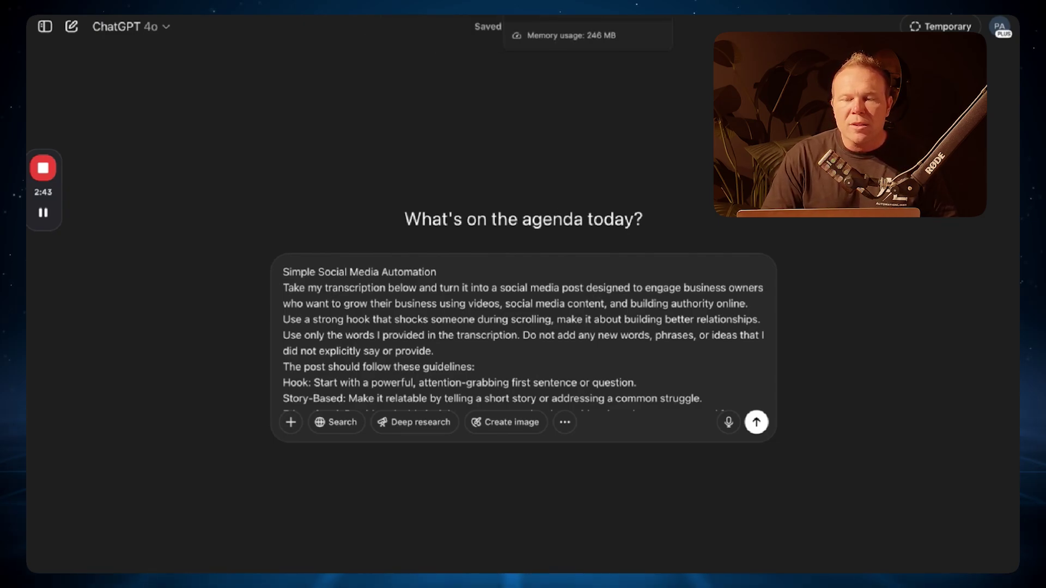
key(ctrl+Tab)
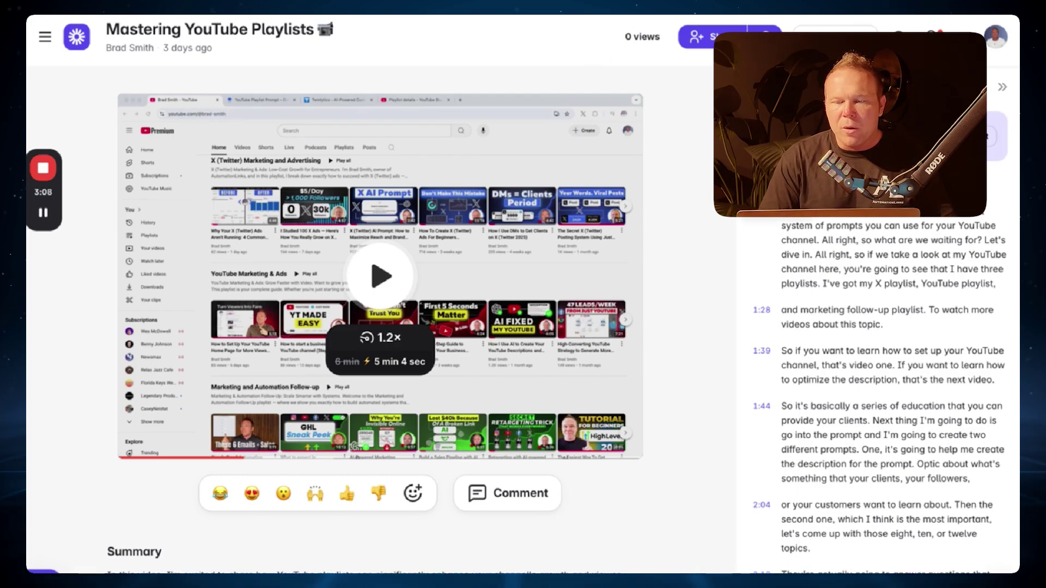
key(ctrl+Tab)
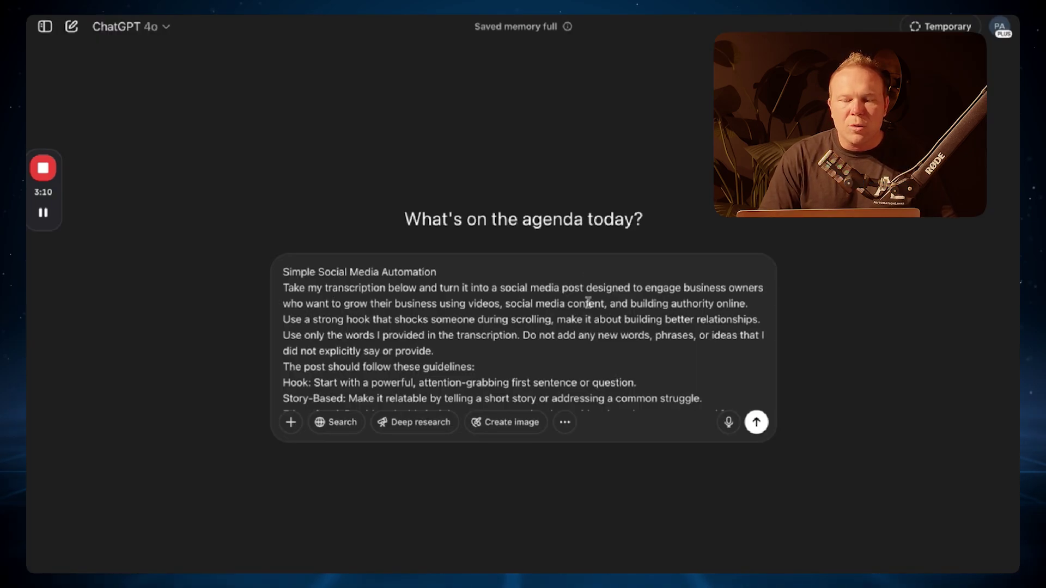
scroll(588, 302, down, 5)
click(505, 398)
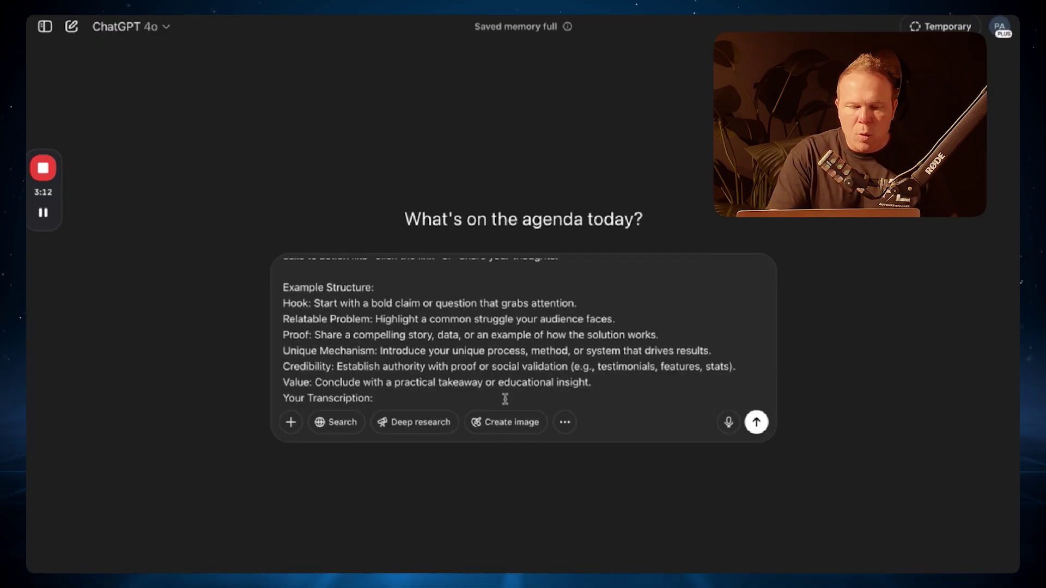
key(ctrl+v)
key(Return)
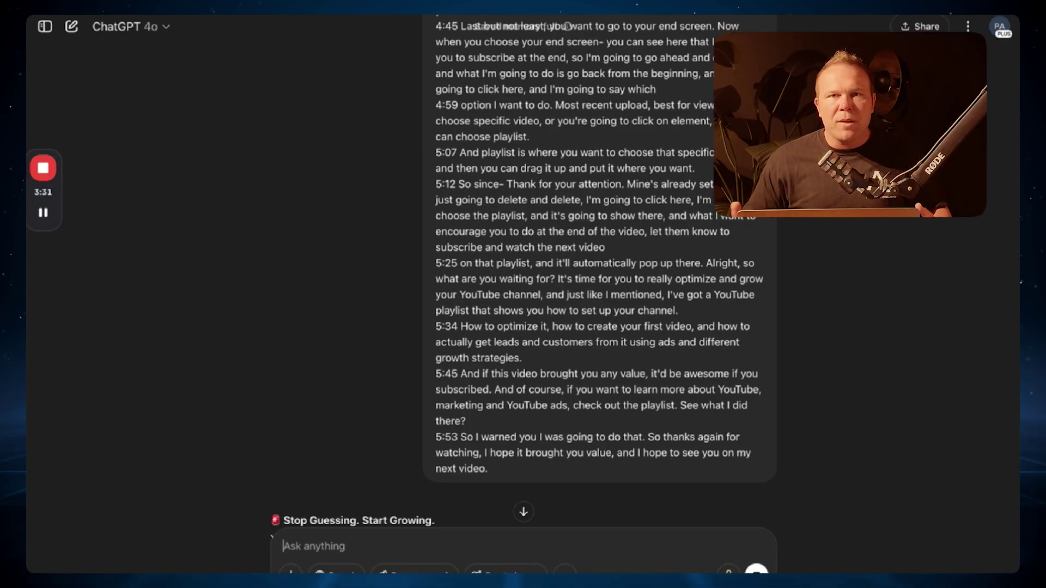
- Copy Prompt 2 from the Google Docs prompt document, requesting 30 more variations of the post, and submit it in the ChatGPT conversation
scroll(508, 322, down, 8)
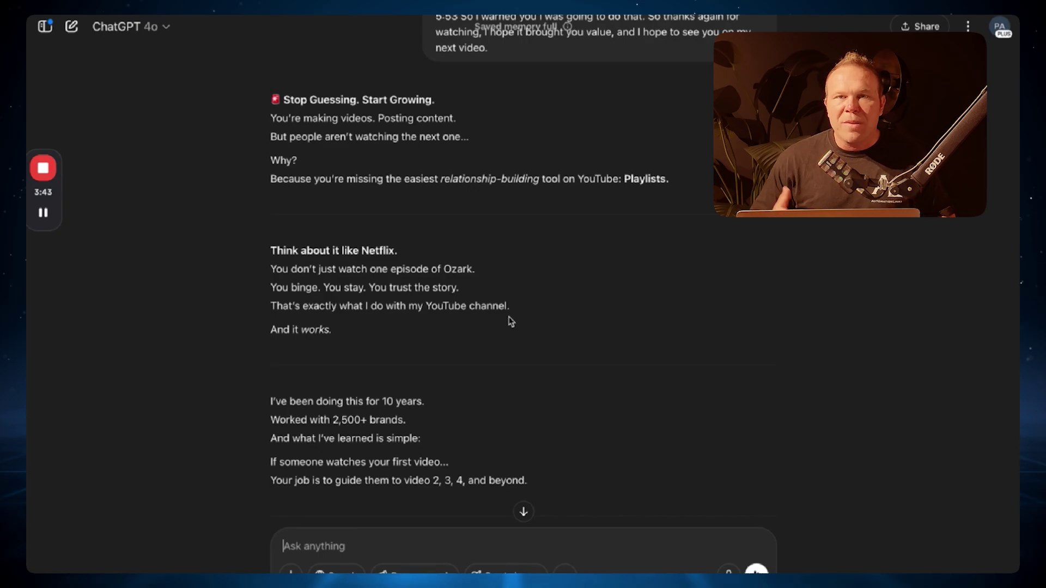
scroll(511, 322, down, 10)
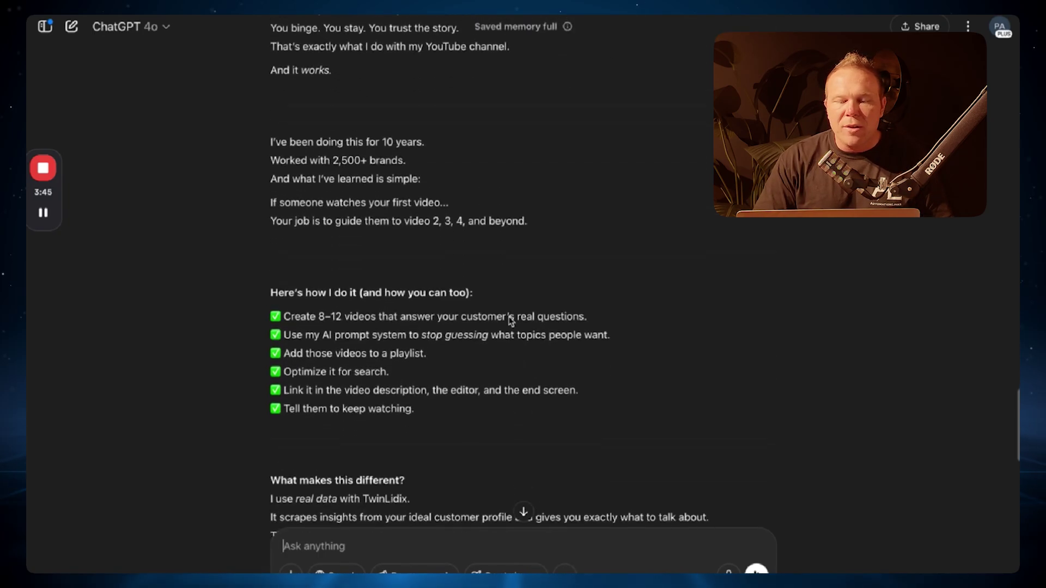
scroll(511, 321, down, 7)
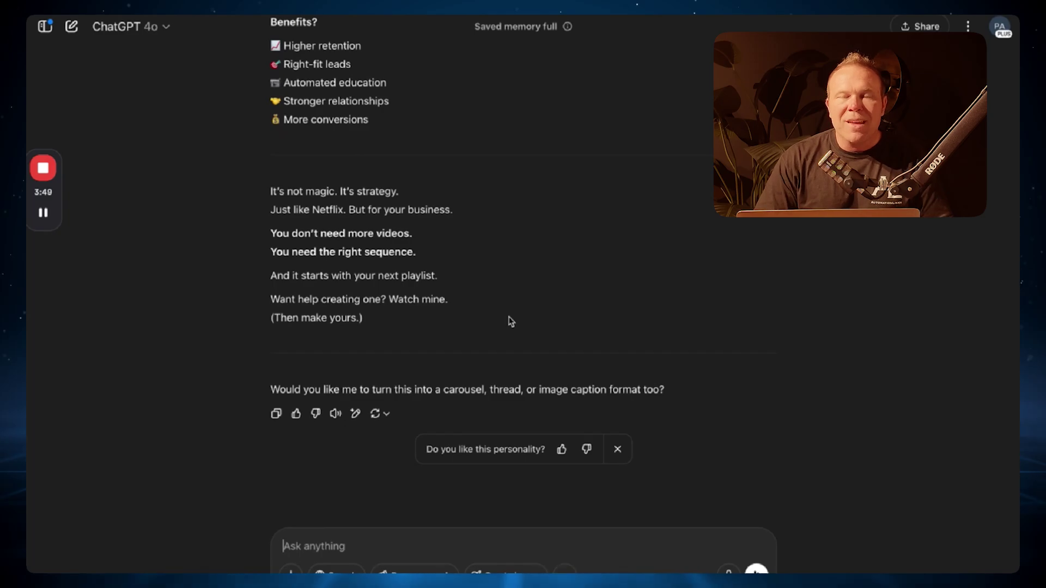
key(ctrl+Tab)
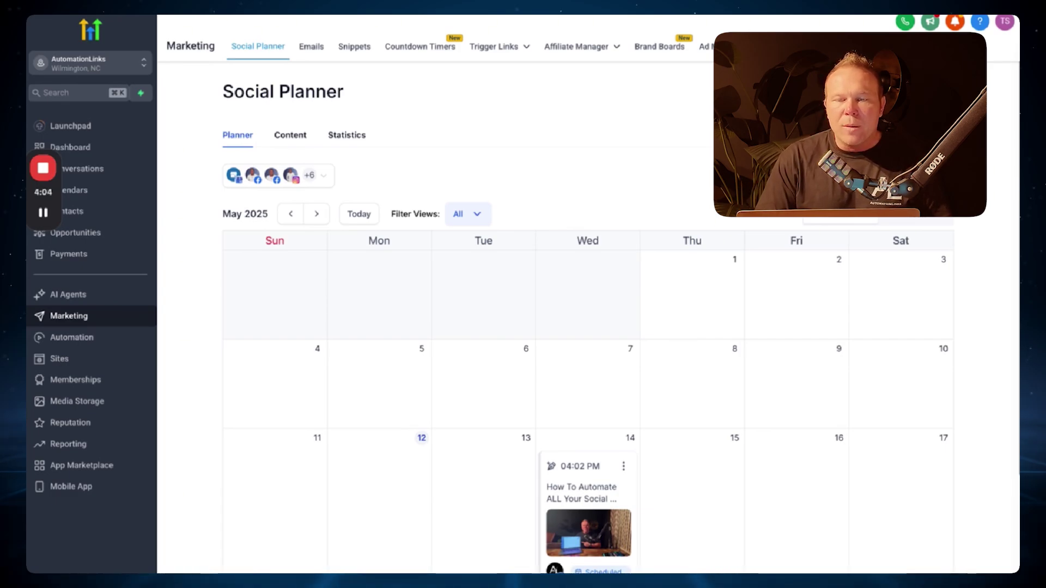
key(ctrl+Tab)
scroll(478, 375, down, 15)
drag(338, 327, 495, 355)
key(ctrl+c)
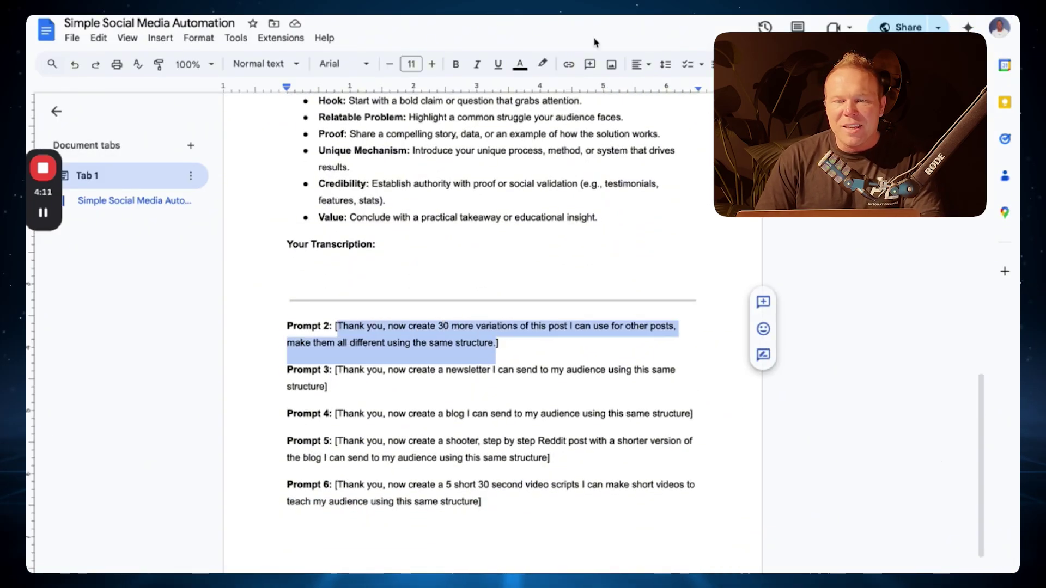
key(ctrl+Tab)
click(484, 536)
key(ctrl+v)
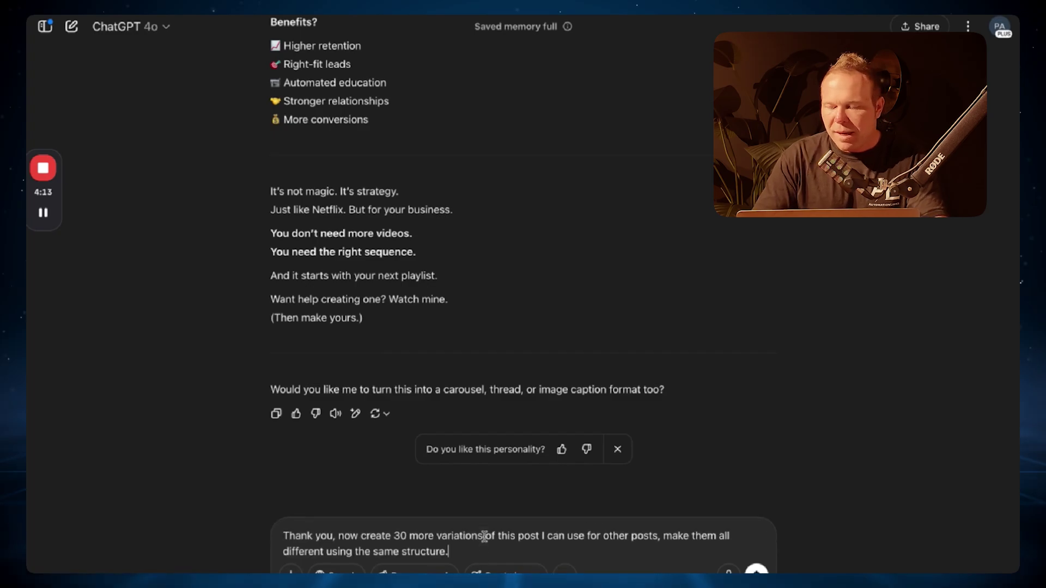
key(Return)
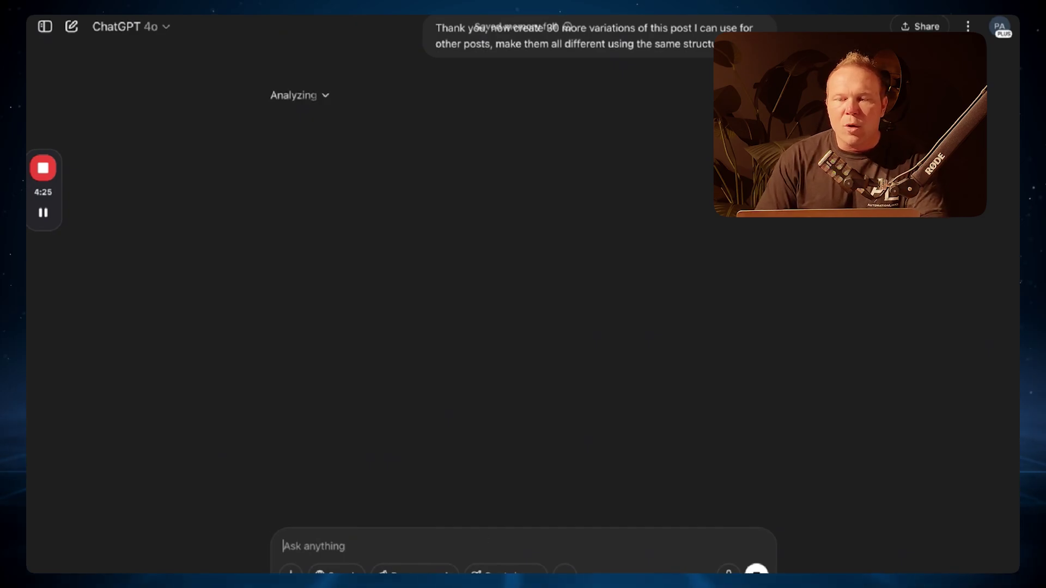
- Switch to the HighLevel Social Planner and start a new social post for the primary AutomationLinks account
key(ctrl+Tab)
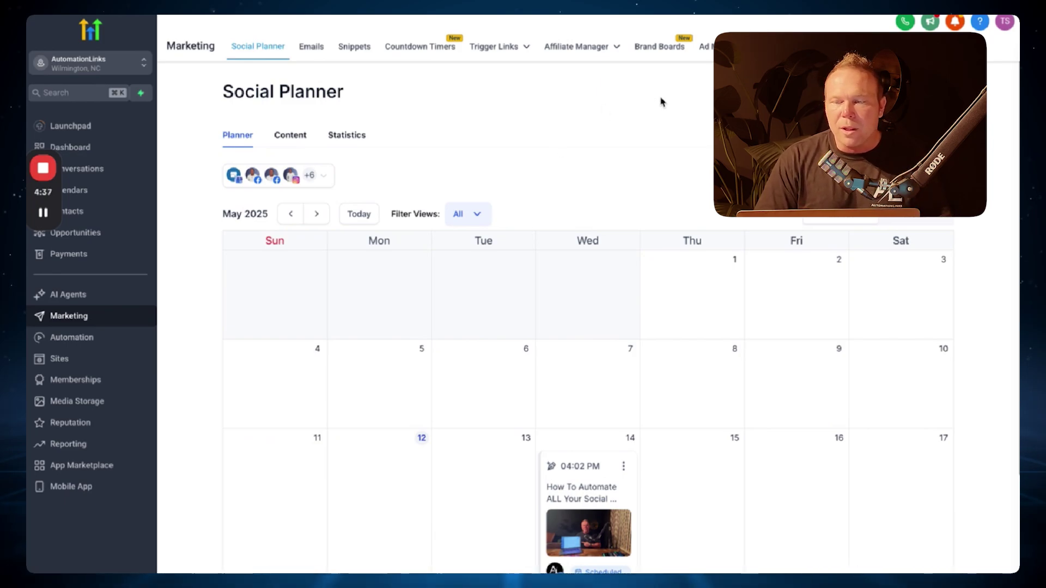
click(918, 93)
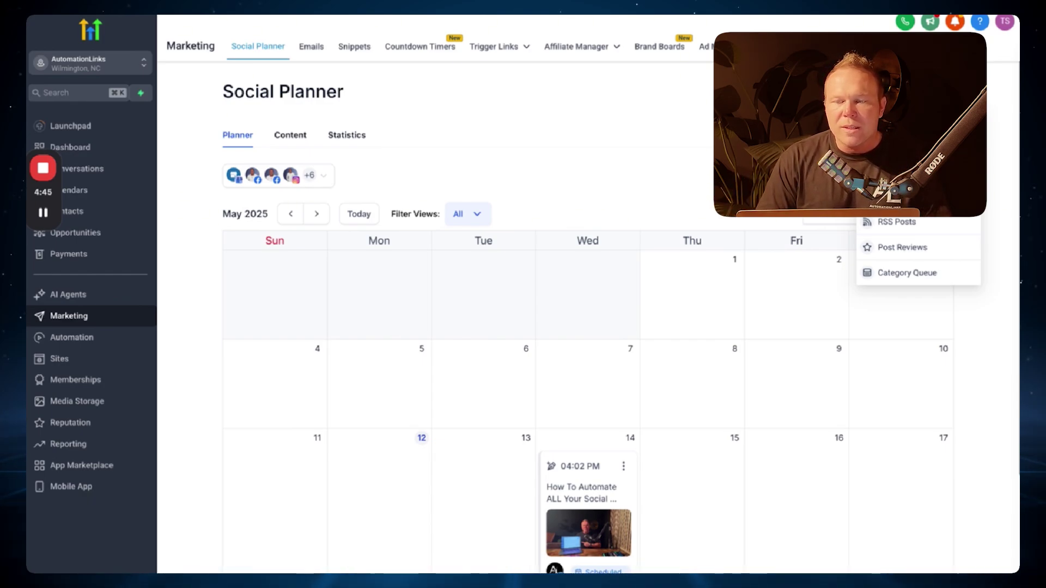
click(905, 120)
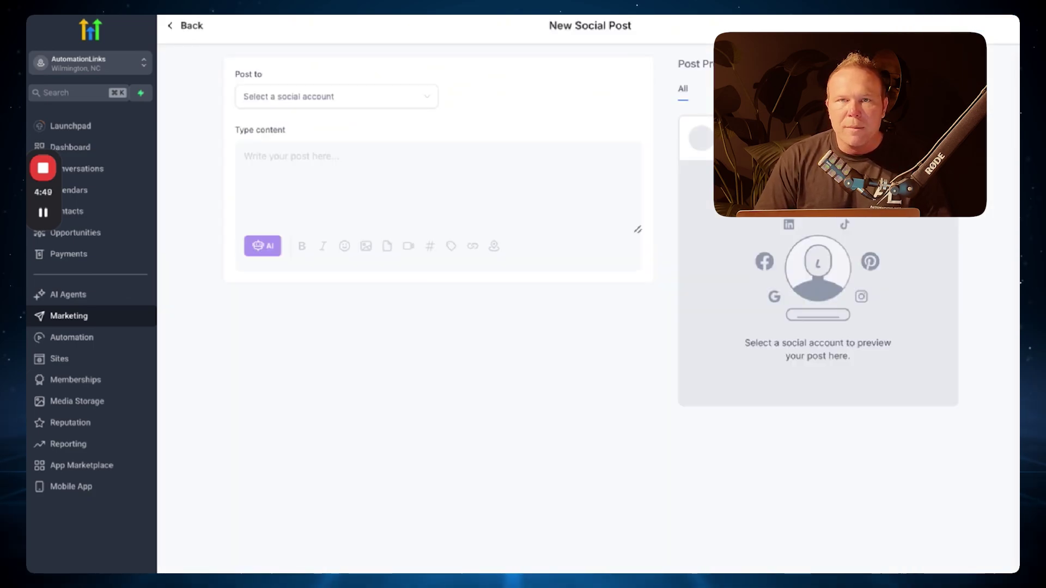
click(420, 101)
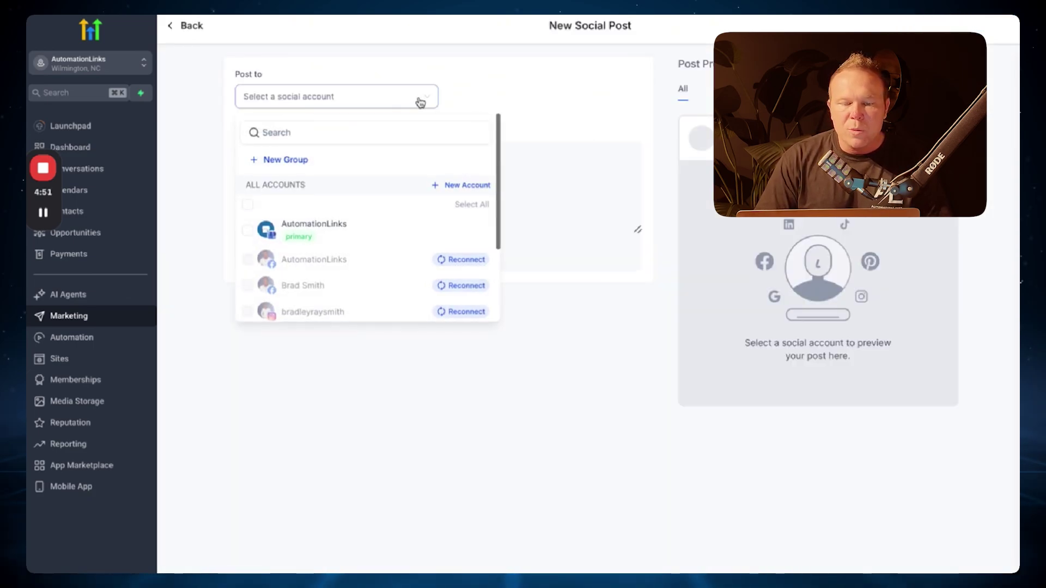
click(380, 233)
click(524, 87)
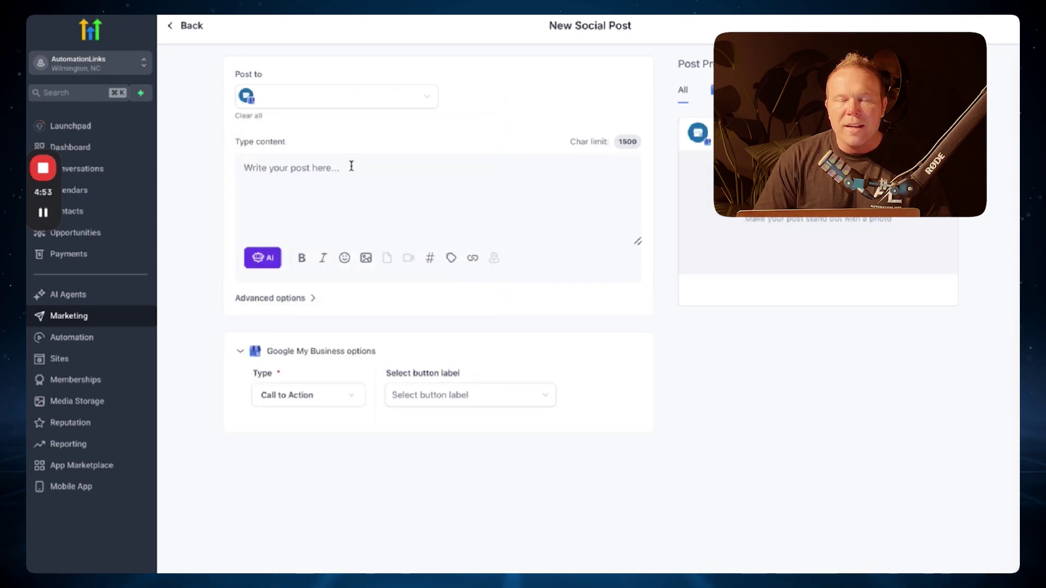
- Attach IMG_6267.JPG from the media library to the post
click(366, 258)
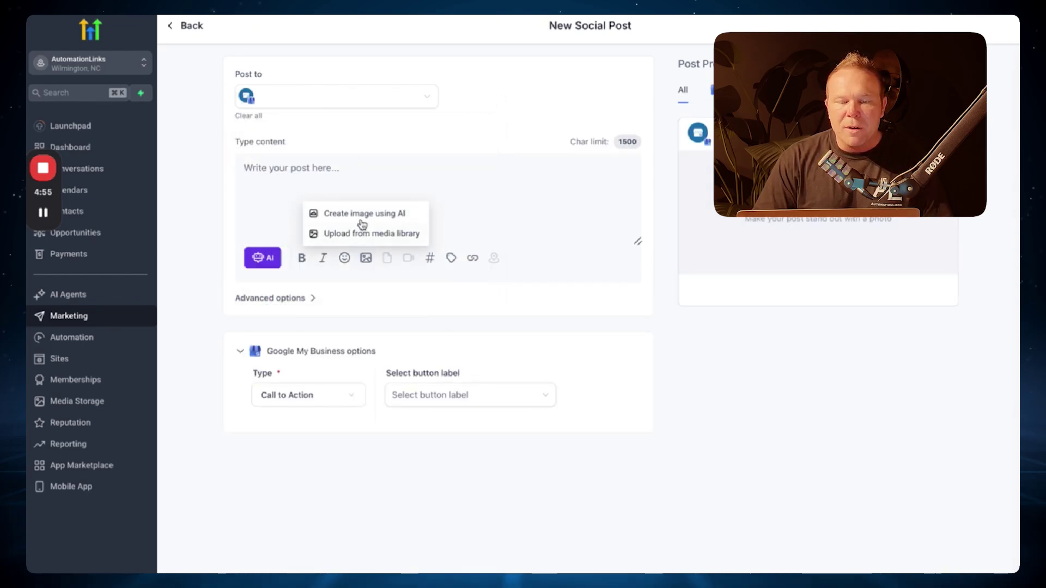
click(361, 234)
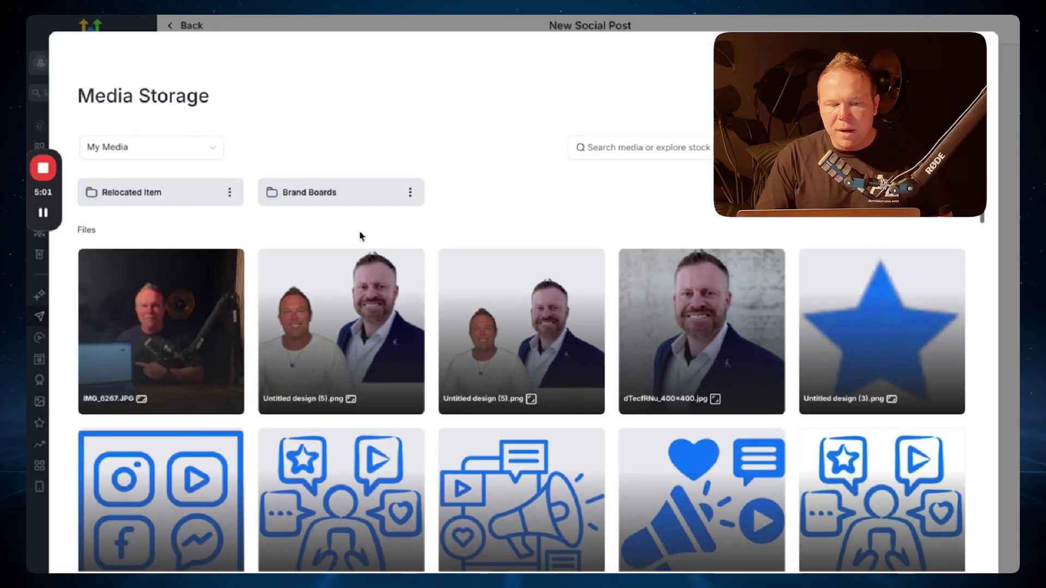
click(215, 305)
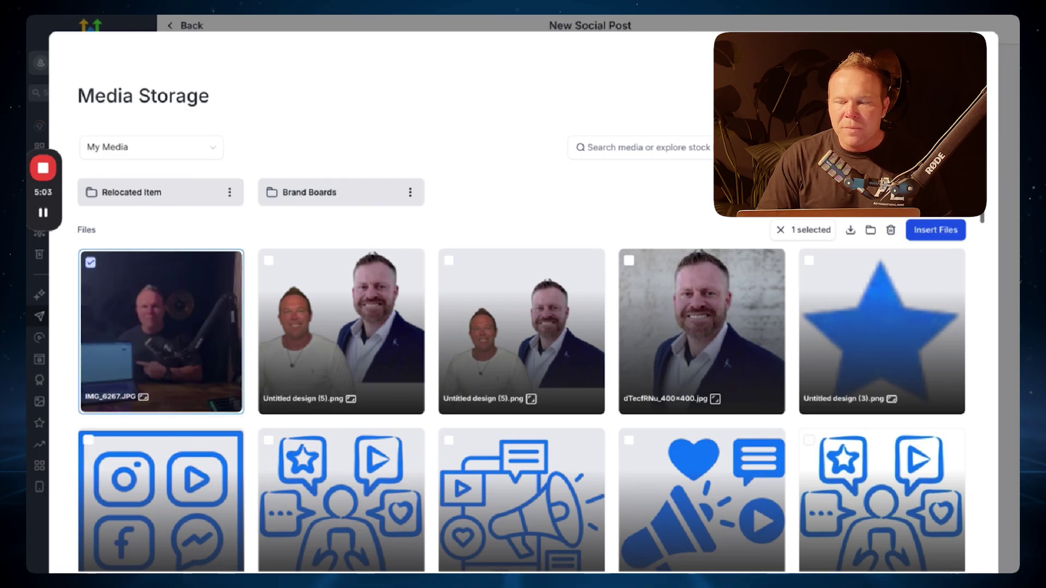
click(933, 231)
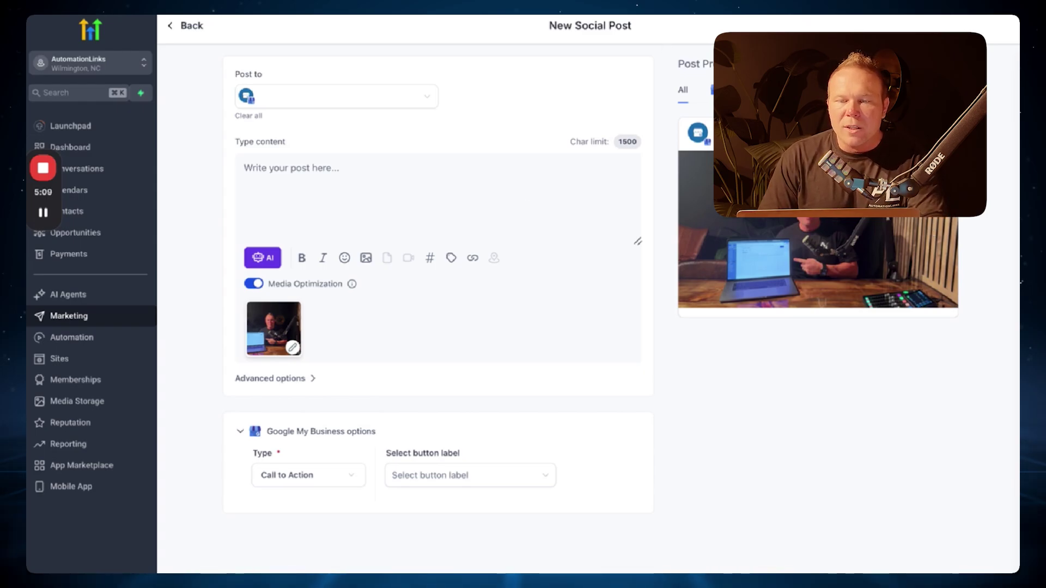
- Copy the first hook from ChatGPT's variations table, "Your content is good. But no one's watching the next video. Why?", into the HighLevel post content
key(ctrl+Tab)
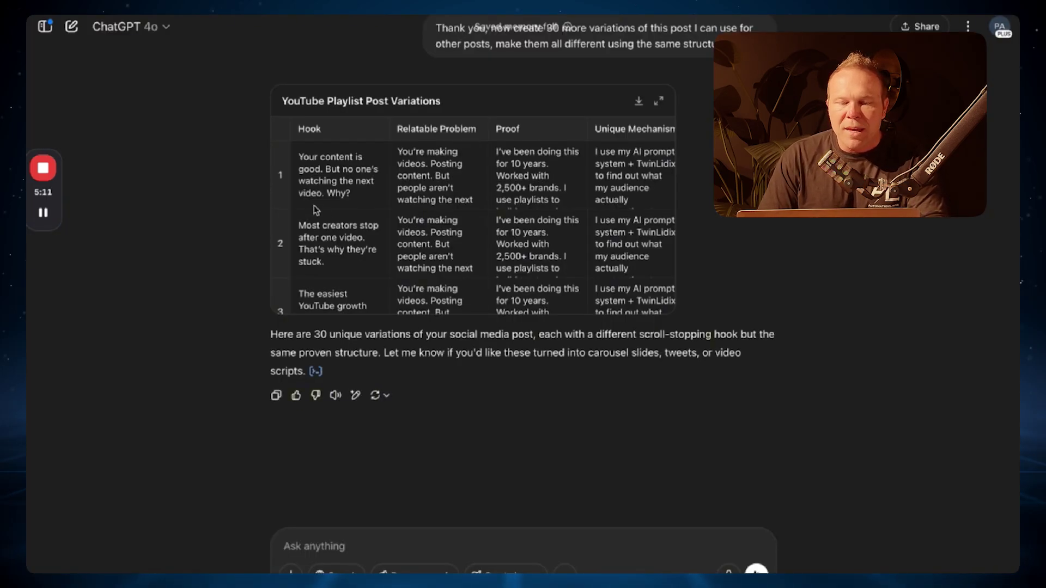
click(321, 183)
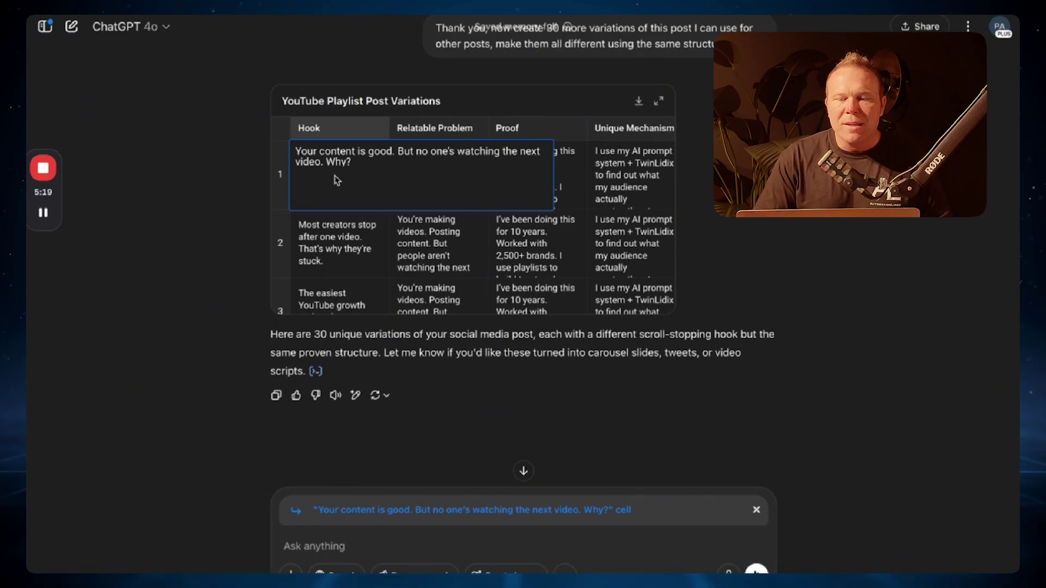
scroll(564, 174, right, 5)
scroll(564, 174, left, 5)
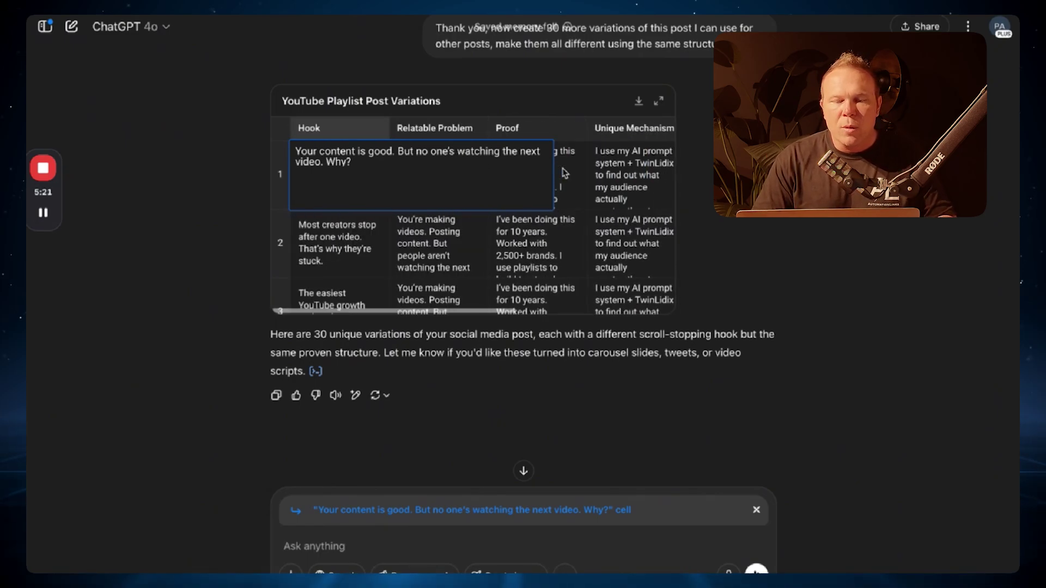
triple_click(299, 154)
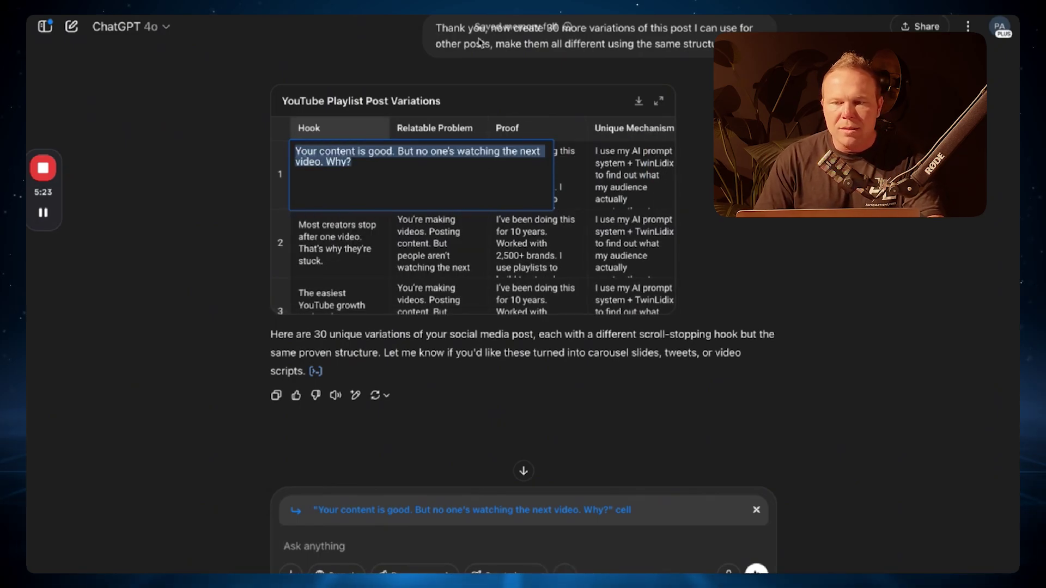
key(super+c)
key(super+Tab)
click(375, 187)
key(super+v)
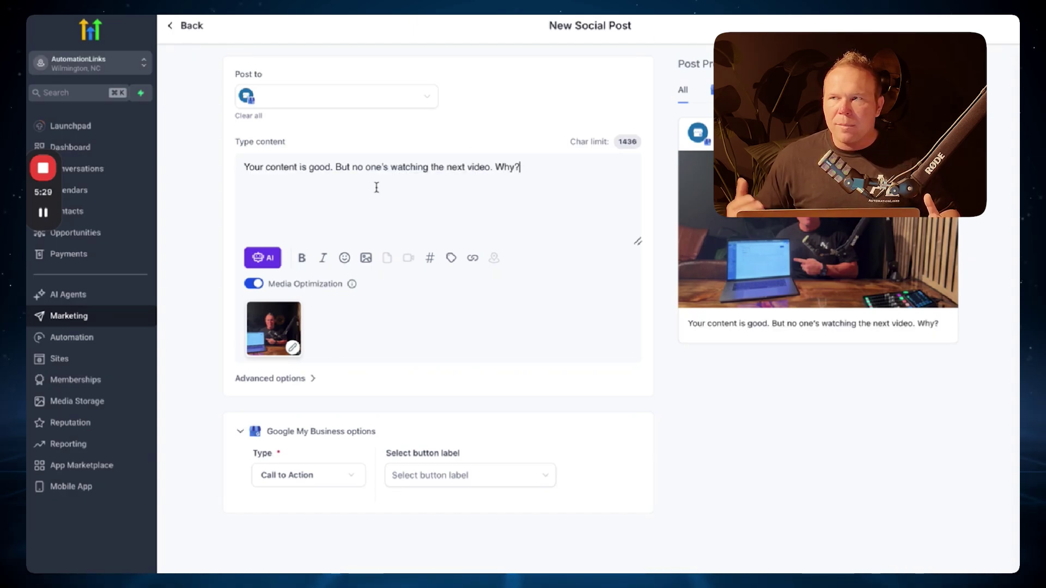
- Set the Google My Business button label to Learn More and paste the bonus-ai-prompts page address as its URL
click(442, 483)
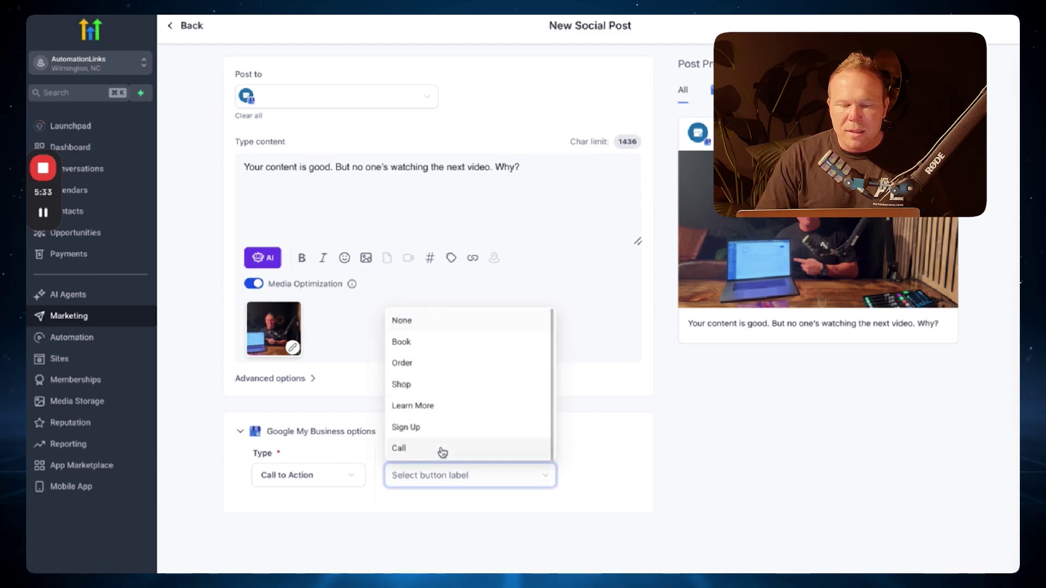
click(436, 408)
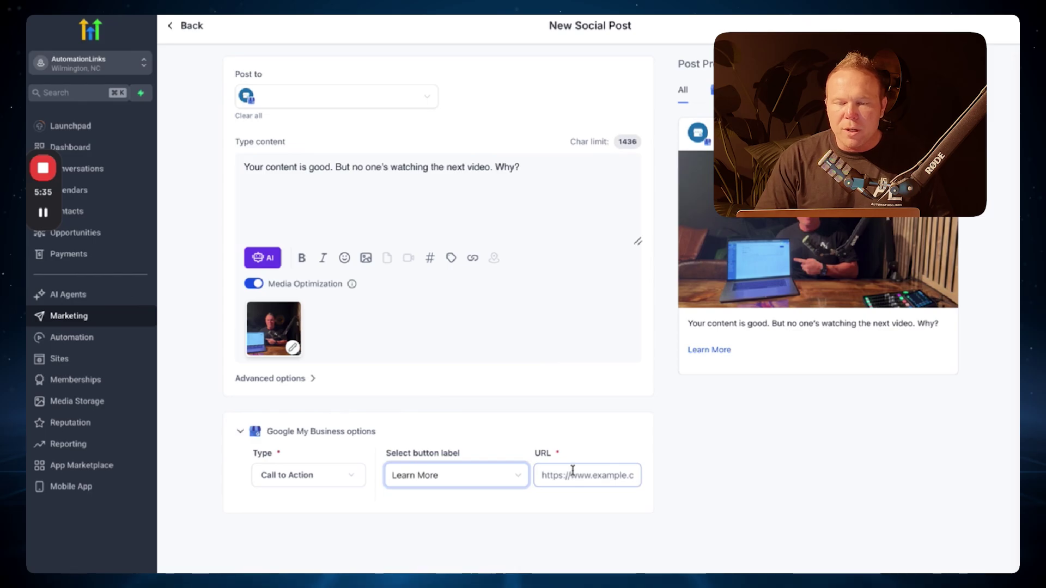
key(ctrl+Tab)
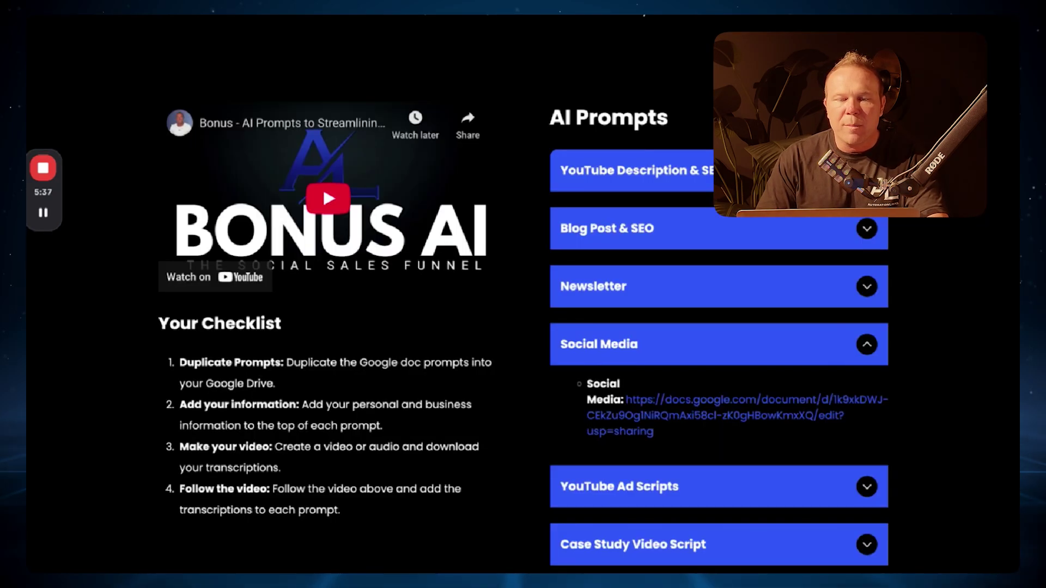
key(ctrl+Tab)
click(583, 470)
key(ctrl+v)
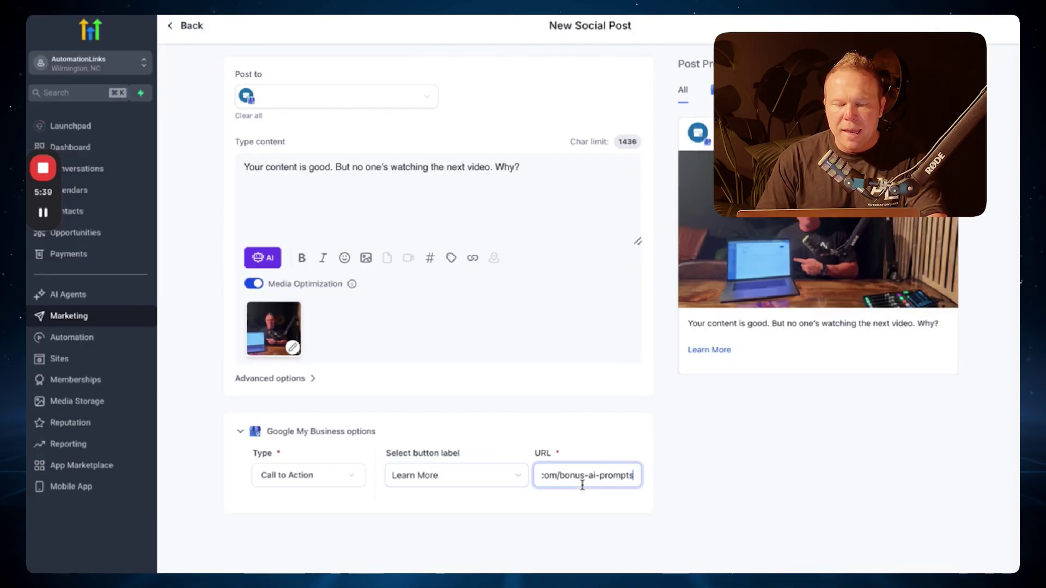
- Schedule the post for May 19, 2025 at 04:30 PM
click(949, 576)
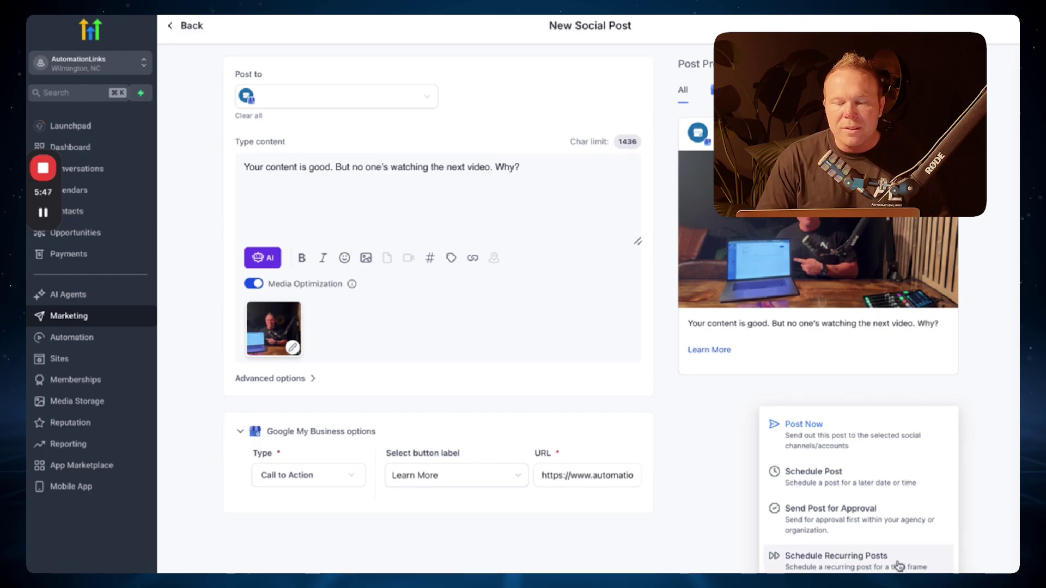
click(841, 474)
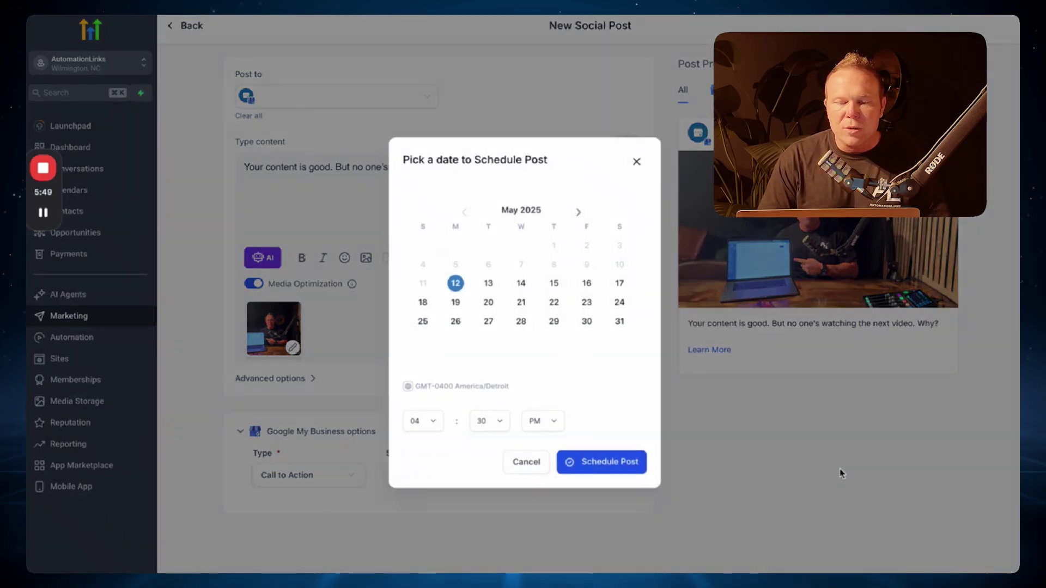
click(614, 466)
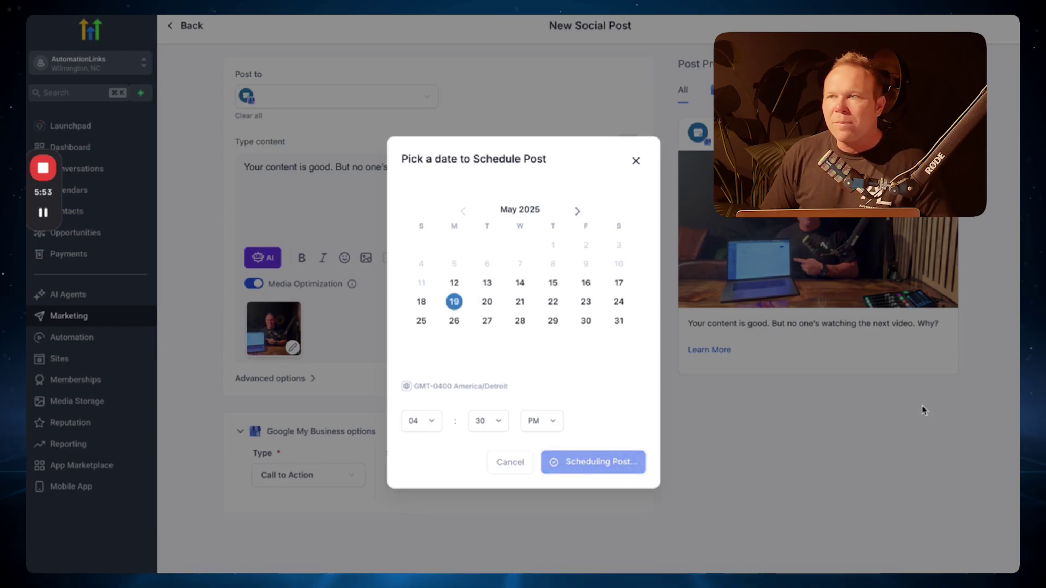